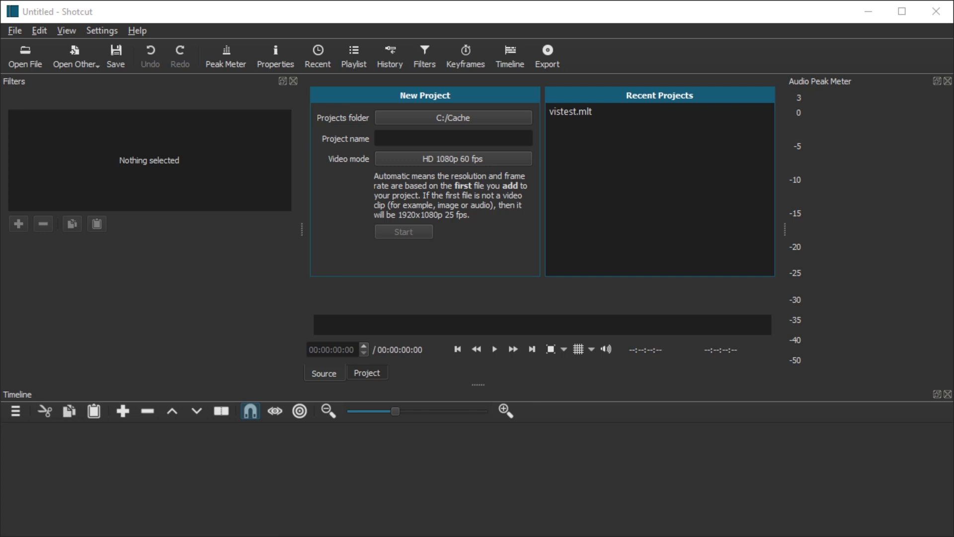
# - Drag FoodPack1_06_Videvo.mov from the file browser into the Shotcut player
pyautogui.moveTo(775, 436); pyautogui.dragTo(744, 208)
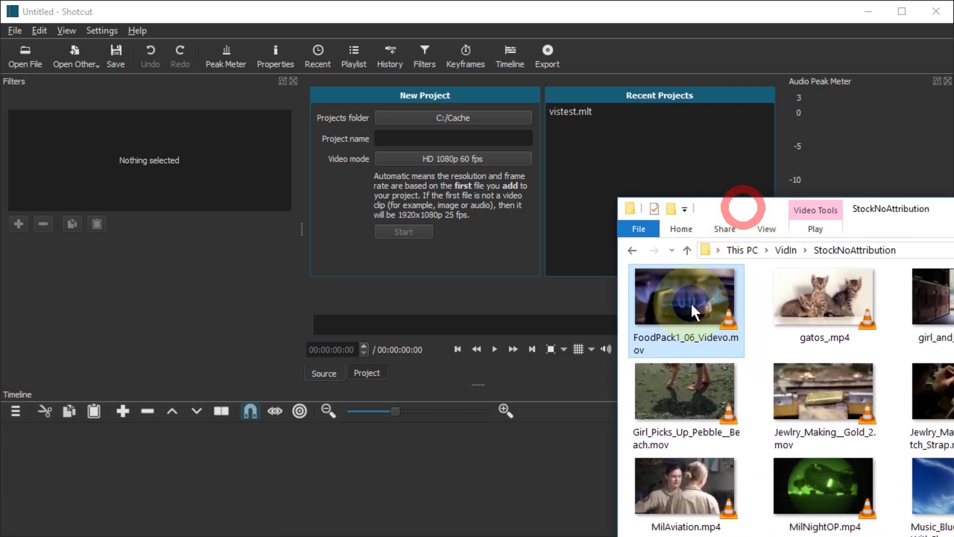
pyautogui.moveTo(689, 324)
pyautogui.mouseDown()
pyautogui.moveTo(705, 303)
pyautogui.moveTo(482, 256)
pyautogui.mouseUp()
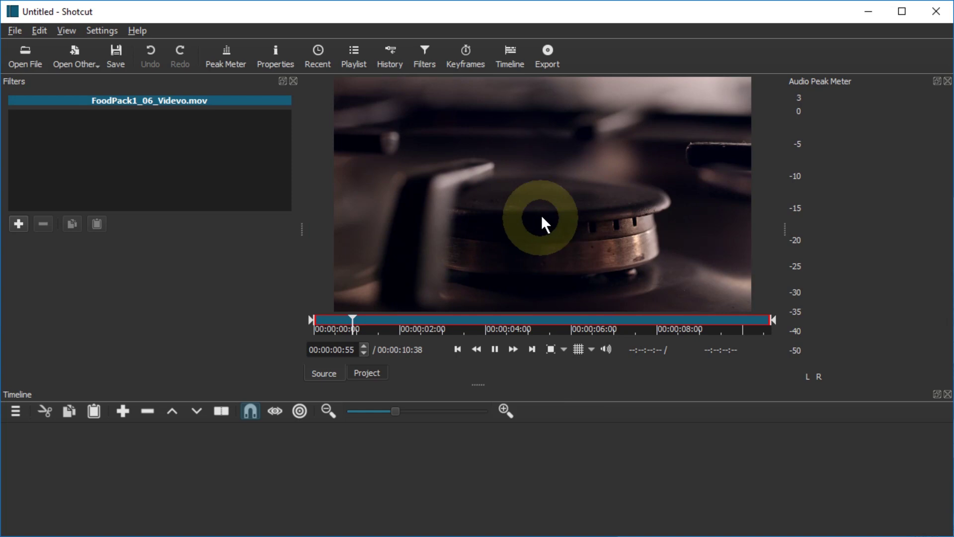
# - Place the burner clip on the timeline and split it about one second in
pyautogui.moveTo(441, 306); pyautogui.dragTo(238, 454)
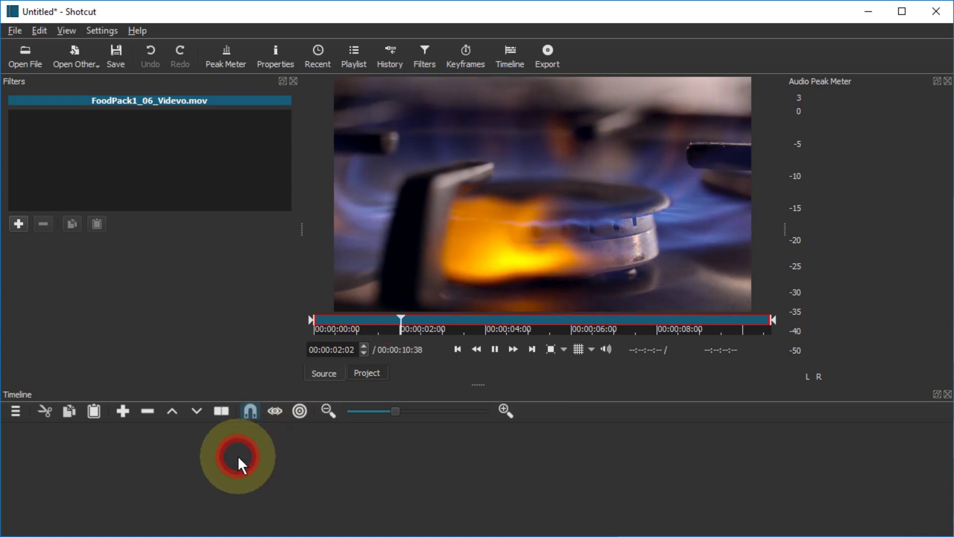
pyautogui.moveTo(192, 433); pyautogui.dragTo(124, 432)
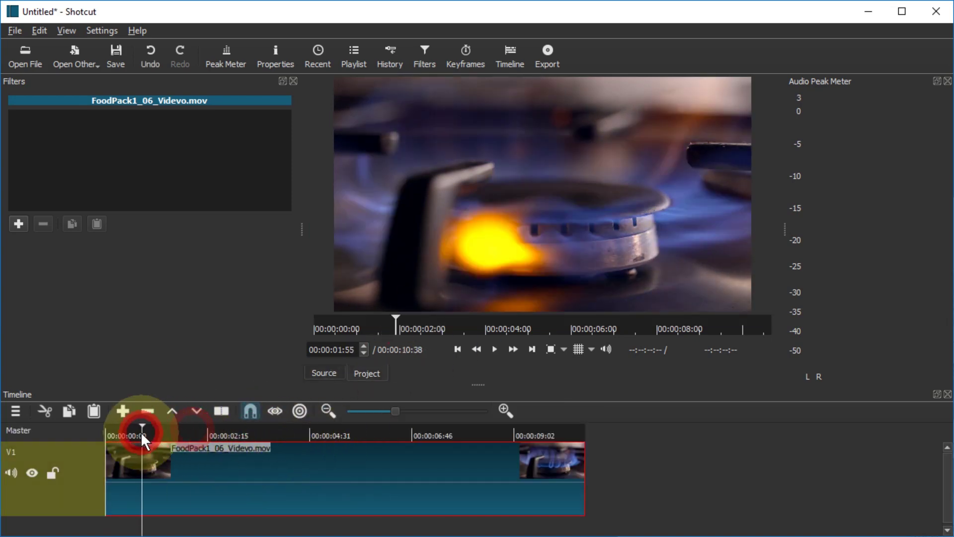
pyautogui.press('space')
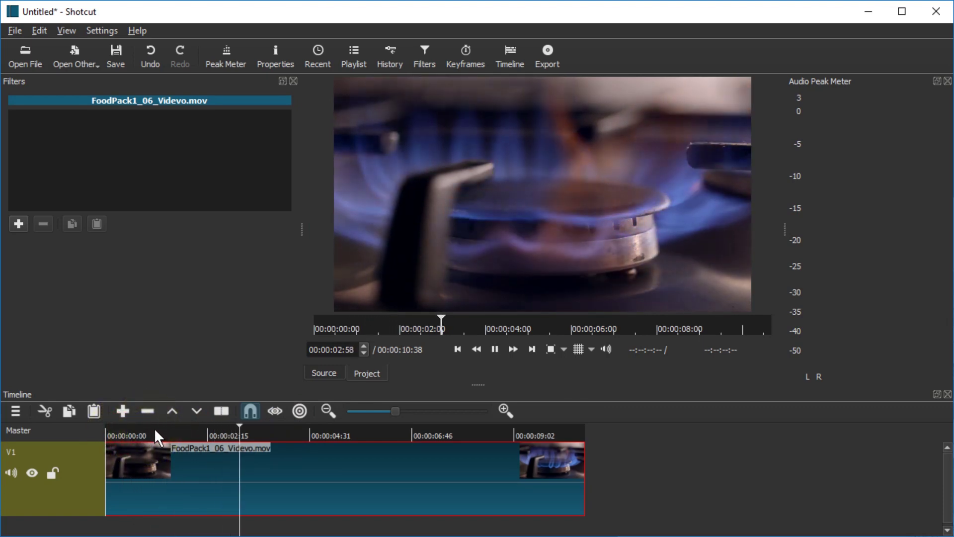
pyautogui.press('space')
pyautogui.moveTo(148, 435); pyautogui.dragTo(132, 438)
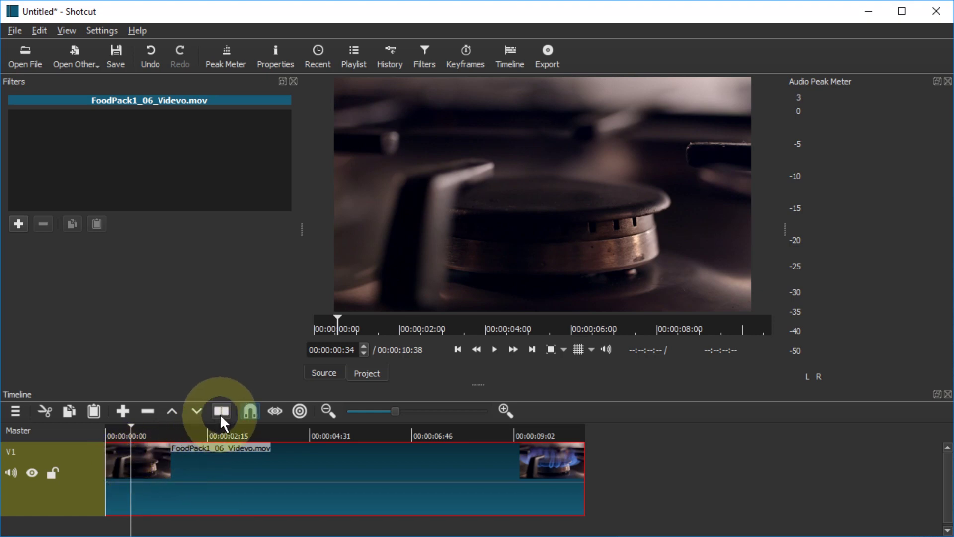
pyautogui.press('s')
# - Split the clip again at 00:00:03:49 and select the flame-ignition piece
pyautogui.press('space')
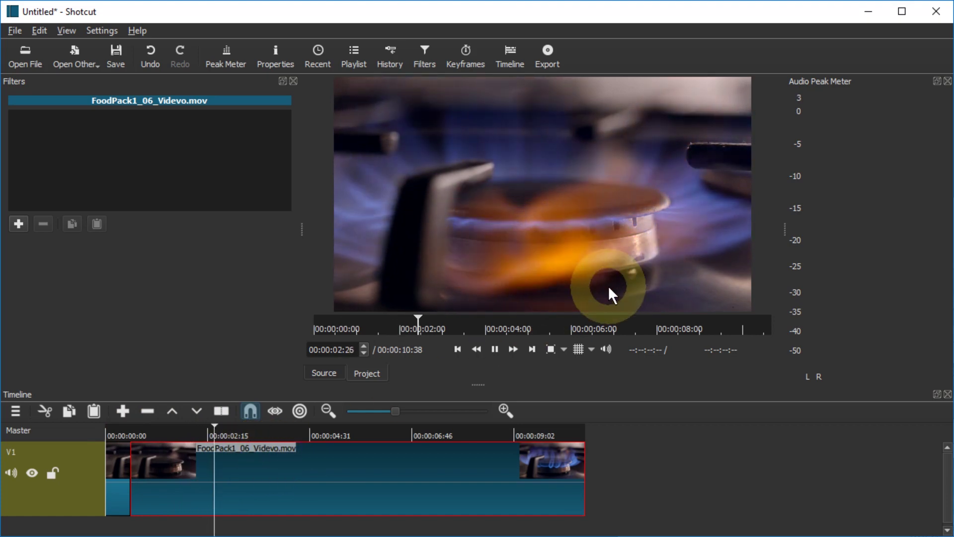
pyautogui.press('space')
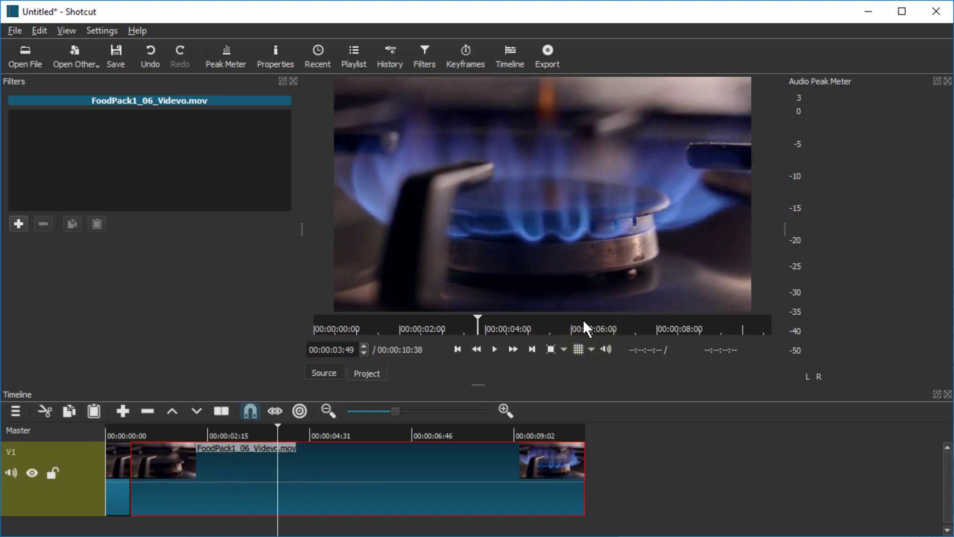
pyautogui.press('s')
pyautogui.click(209, 436)
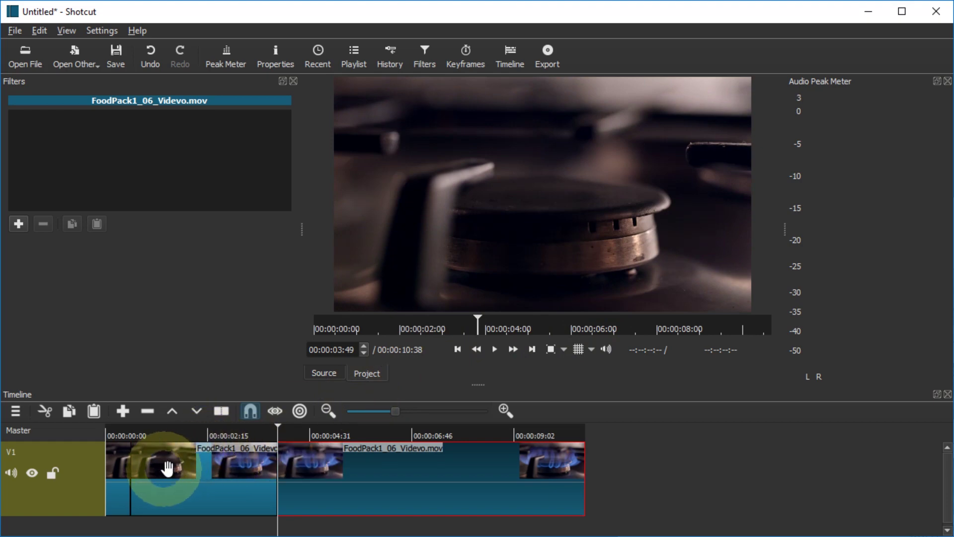
pyautogui.click(191, 465)
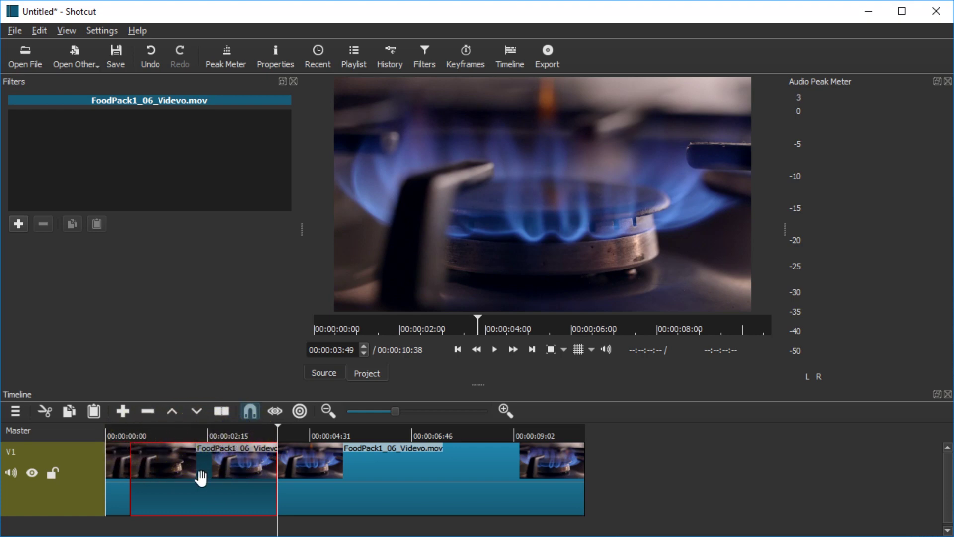
# - Choose Reverse... from the selected piece's Properties actions menu
pyautogui.click(275, 57)
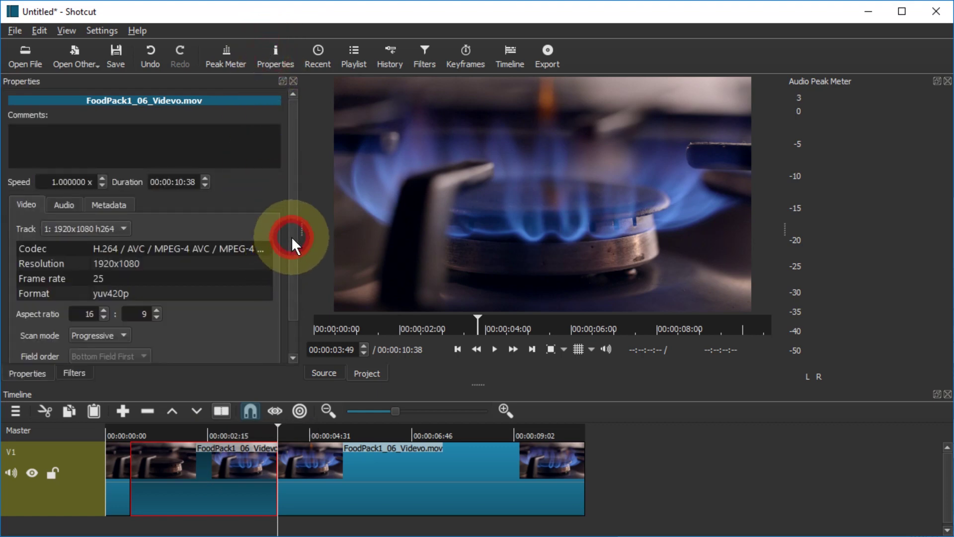
pyautogui.scroll(-2, 291, 236)
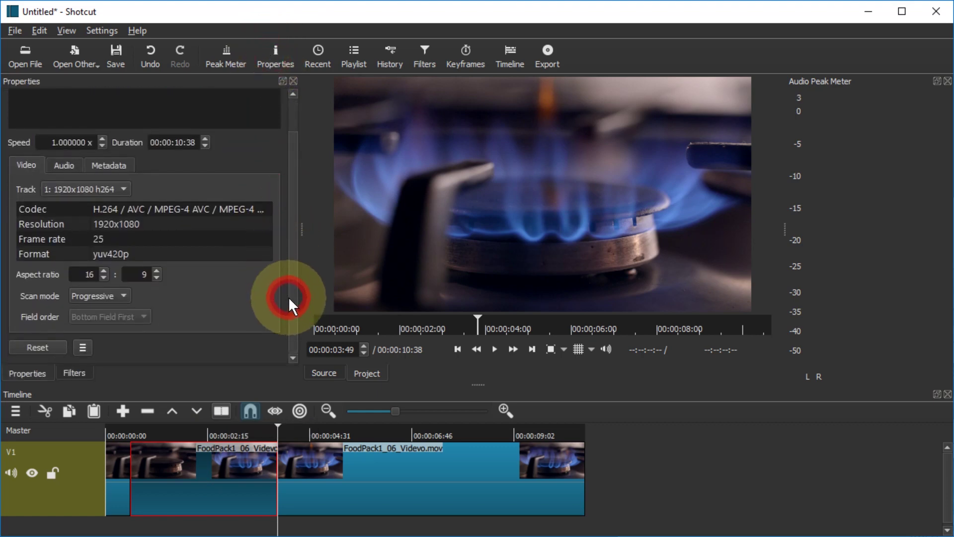
pyautogui.click(82, 345)
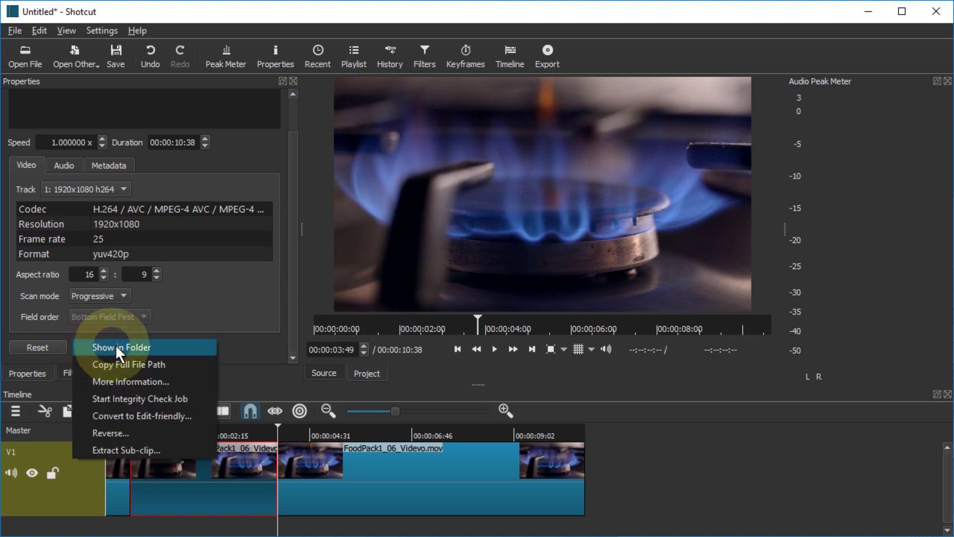
pyautogui.click(179, 431)
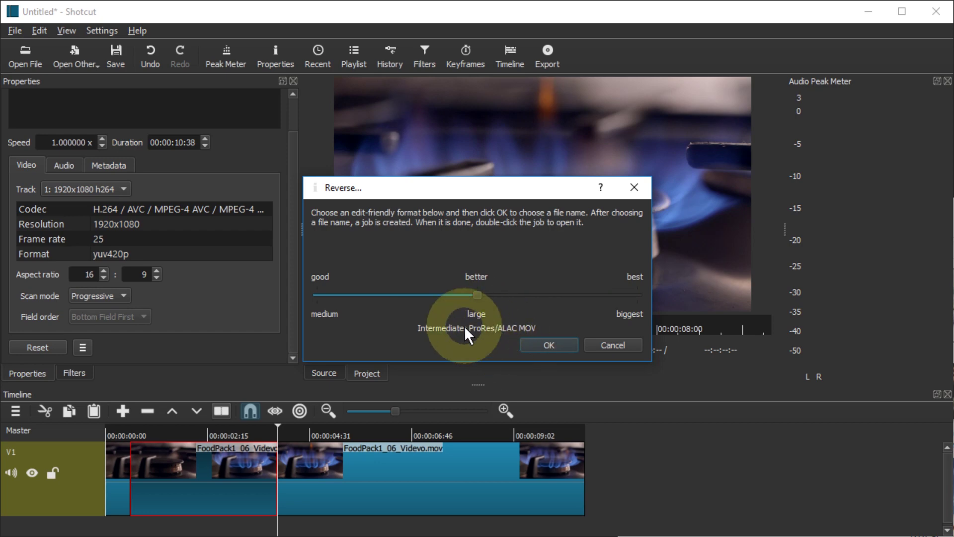
# - Accept the reverse quality settings and save the reversed copy as rev.mov
pyautogui.click(545, 342)
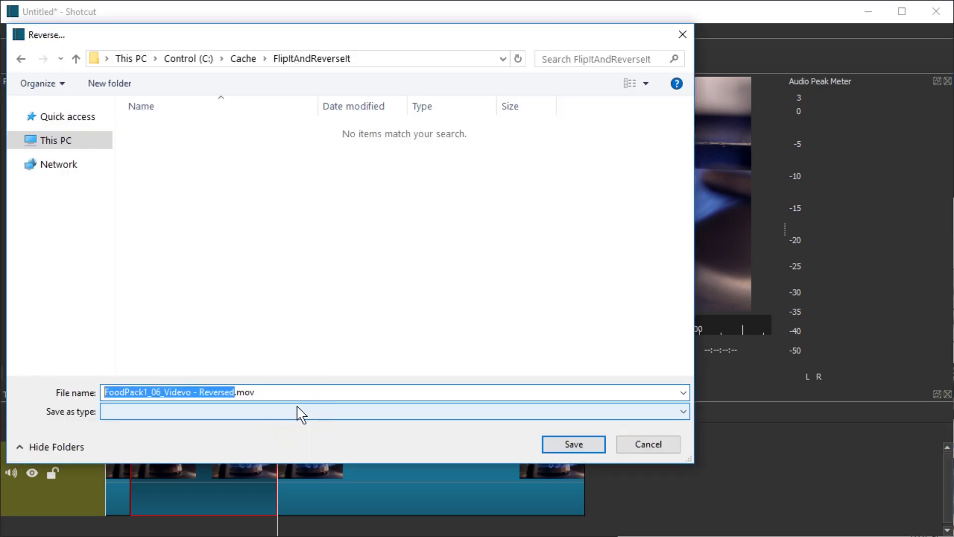
pyautogui.press('BackSpace')
pyautogui.write('rev')
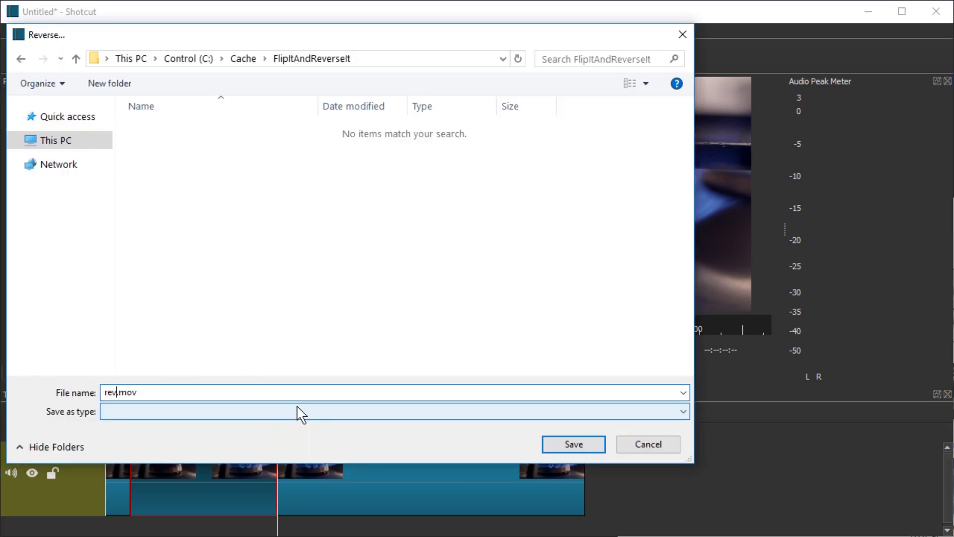
pyautogui.click(573, 444)
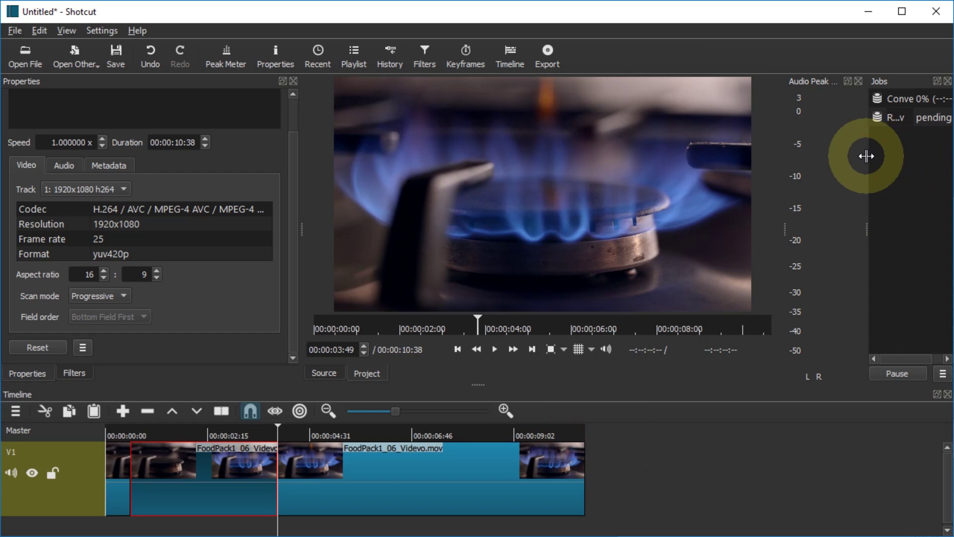
# - Widen the Jobs panel until the full convert and reverse job names show
pyautogui.moveTo(866, 156); pyautogui.dragTo(842, 156)
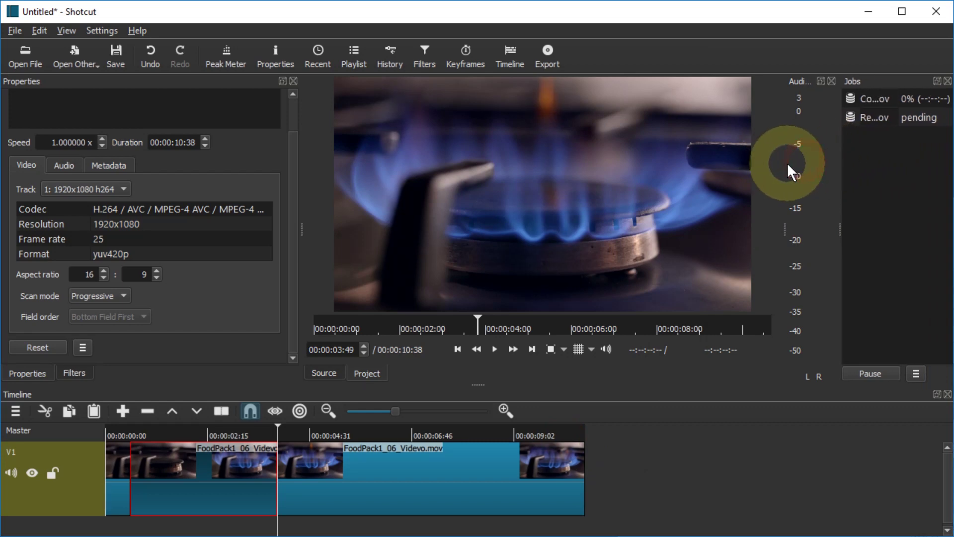
pyautogui.moveTo(785, 163); pyautogui.dragTo(745, 164)
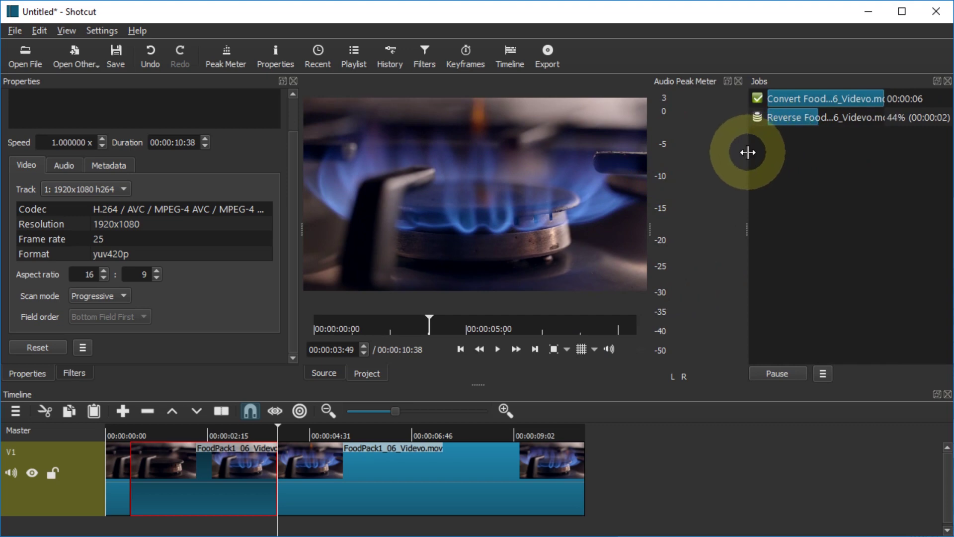
pyautogui.moveTo(746, 153); pyautogui.dragTo(705, 154)
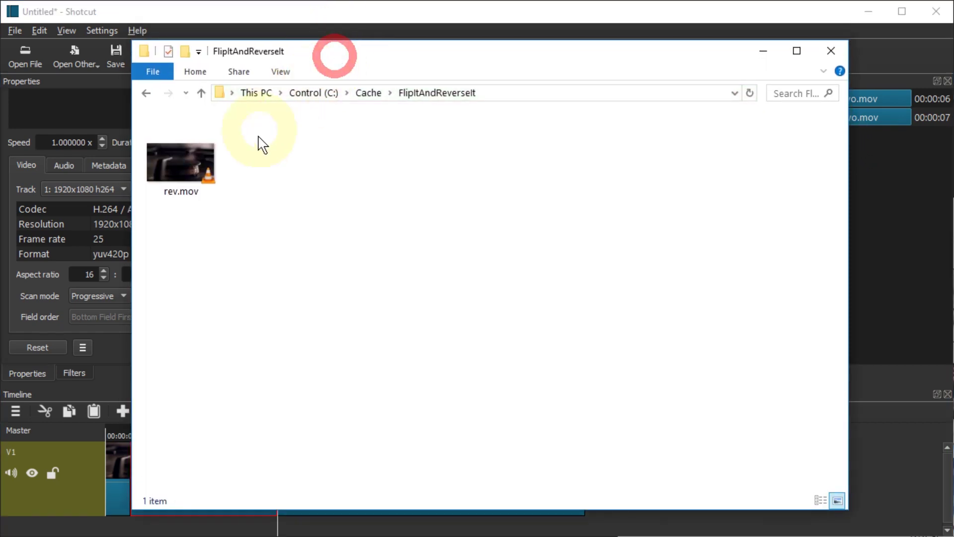
# - Rubber-band select rev.mov in the FlipItAndReverseIt folder
pyautogui.moveTo(294, 213); pyautogui.dragTo(205, 153)
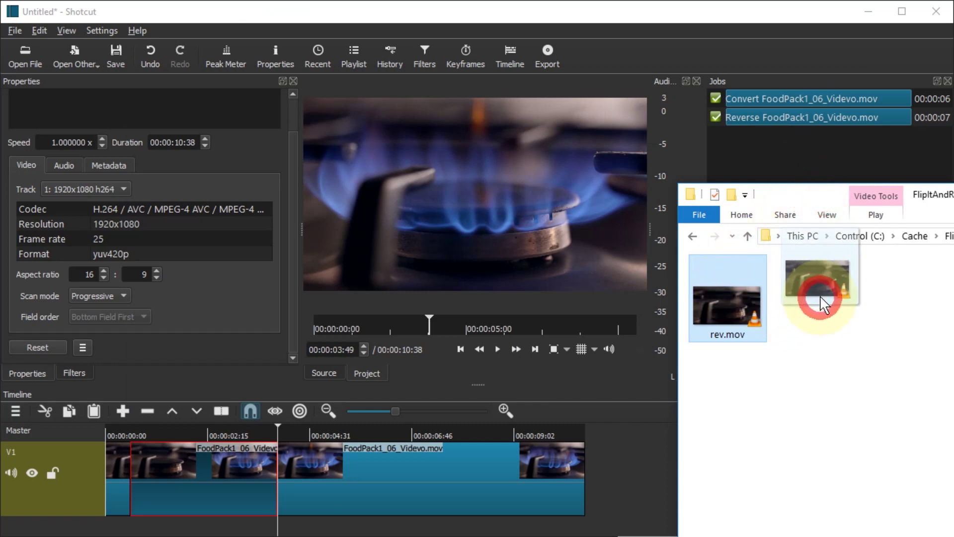
# - Load rev.mov into the source player and play the reversed footage
pyautogui.click(324, 373)
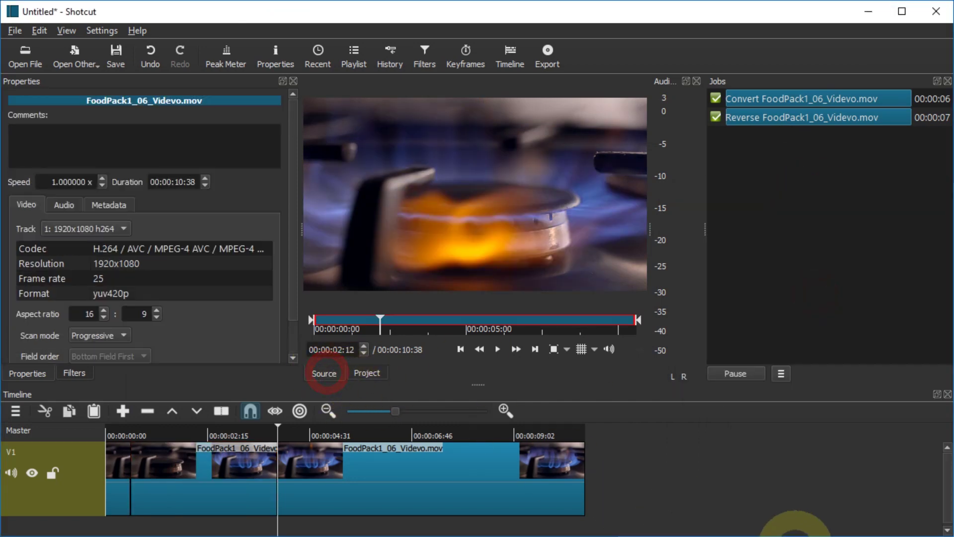
pyautogui.moveTo(728, 305)
pyautogui.mouseDown()
pyautogui.moveTo(419, 227)
pyautogui.moveTo(633, 458)
pyautogui.mouseUp()
pyautogui.press('space')
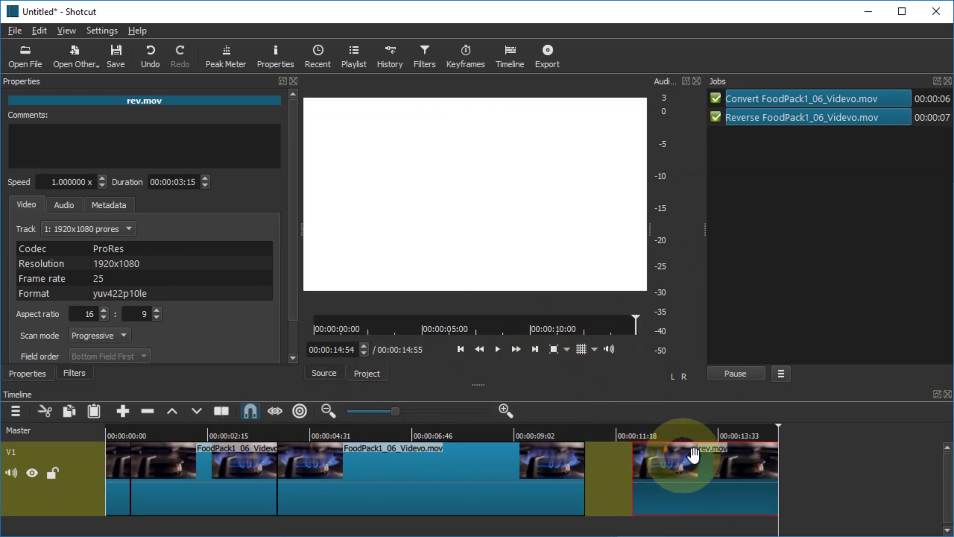
# - Move the middle clip to the track's end and butt rev.mov against the first clip
pyautogui.moveTo(331, 458); pyautogui.dragTo(835, 458)
pyautogui.scroll(-5, 618, 470)
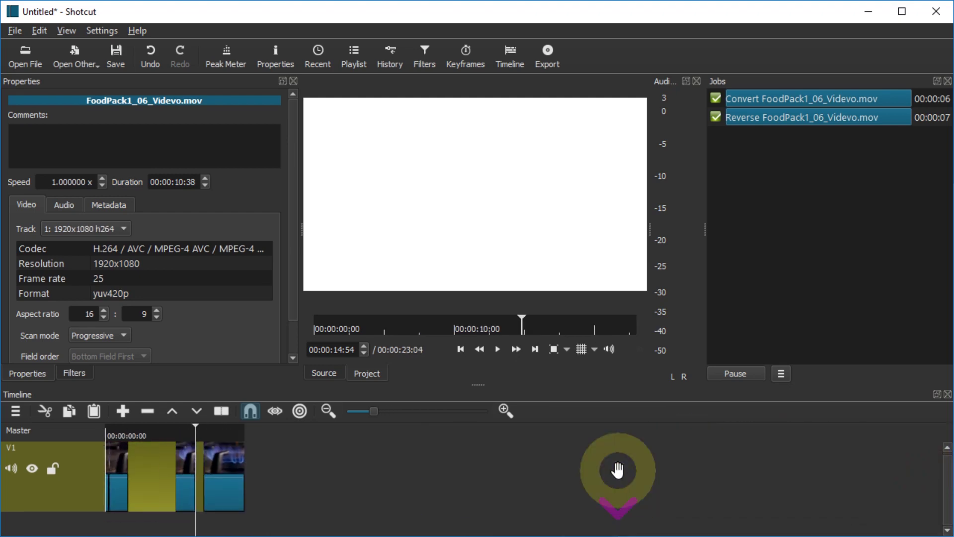
pyautogui.scroll(2, 257, 459)
pyautogui.scroll(2, 202, 464)
pyautogui.scroll(1, 224, 462)
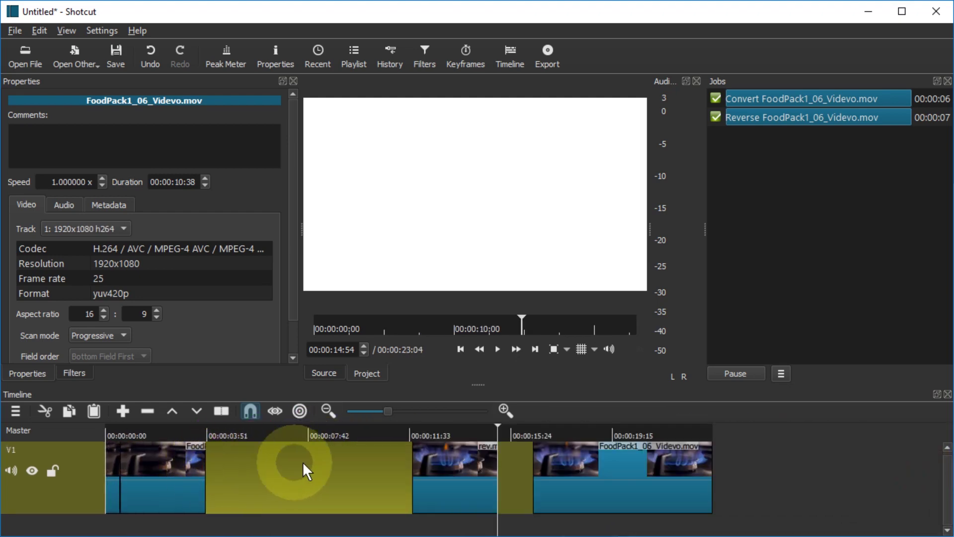
pyautogui.moveTo(455, 468); pyautogui.dragTo(338, 467)
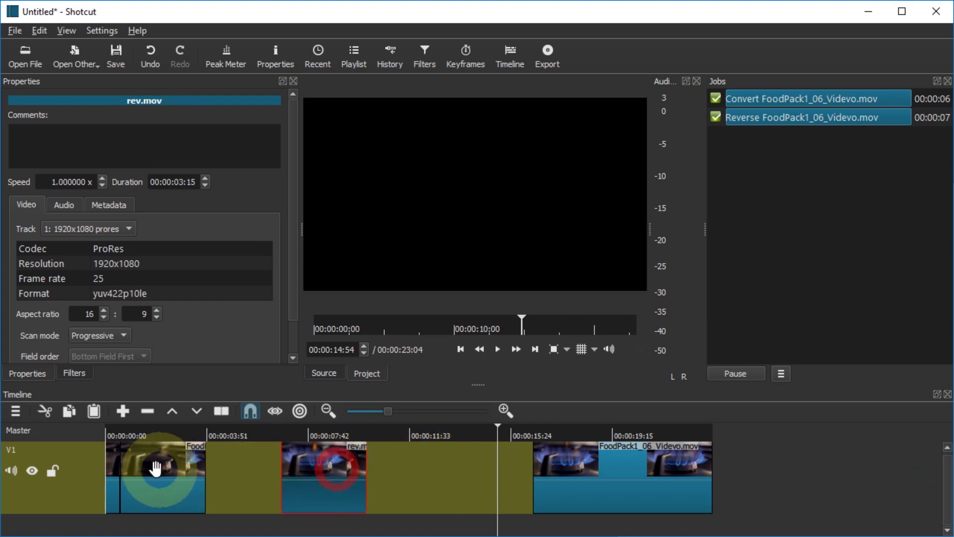
pyautogui.click(156, 469)
pyautogui.click(403, 438)
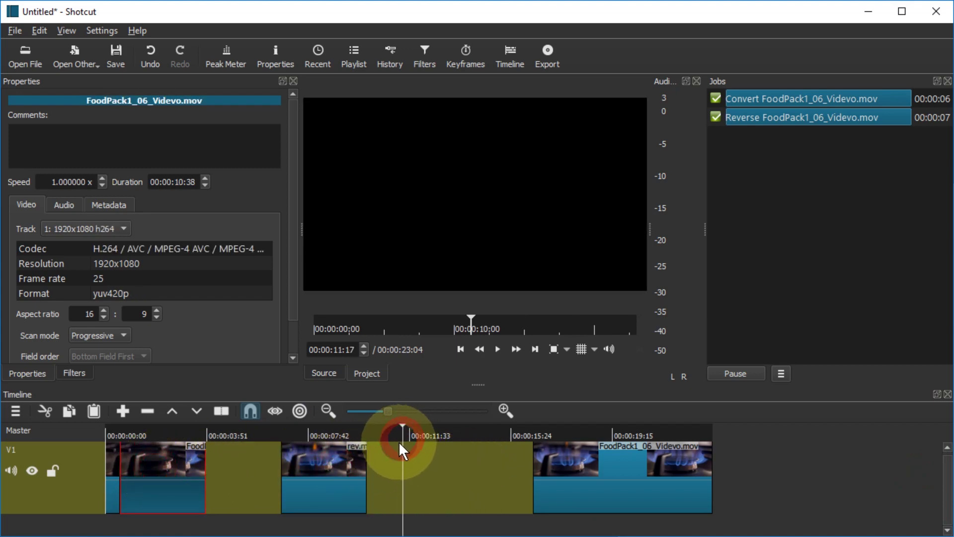
pyautogui.click(401, 477)
pyautogui.moveTo(324, 469); pyautogui.dragTo(280, 473)
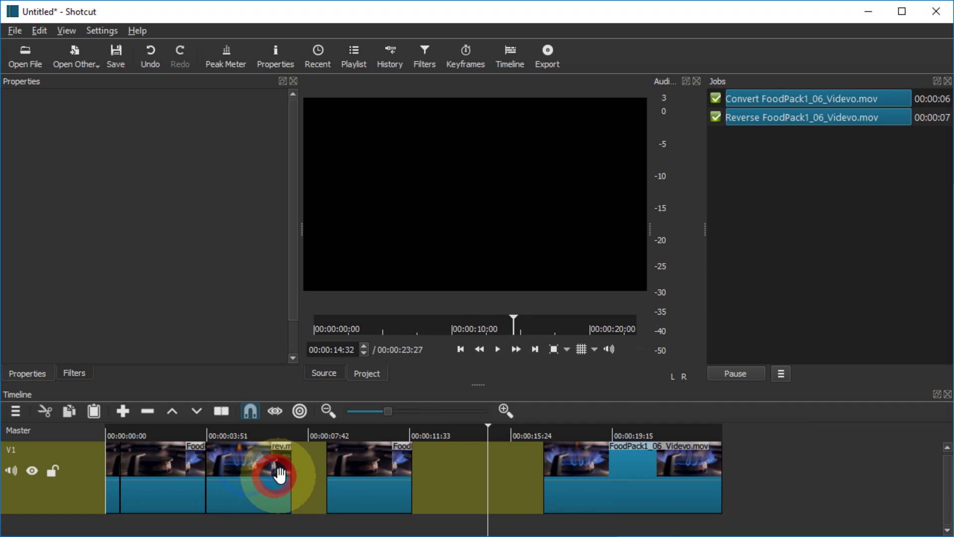
# - Remove both empty gaps on V1 so the clips join end to end
pyautogui.rightClick(314, 470)
pyautogui.click(336, 476)
pyautogui.rightClick(435, 469)
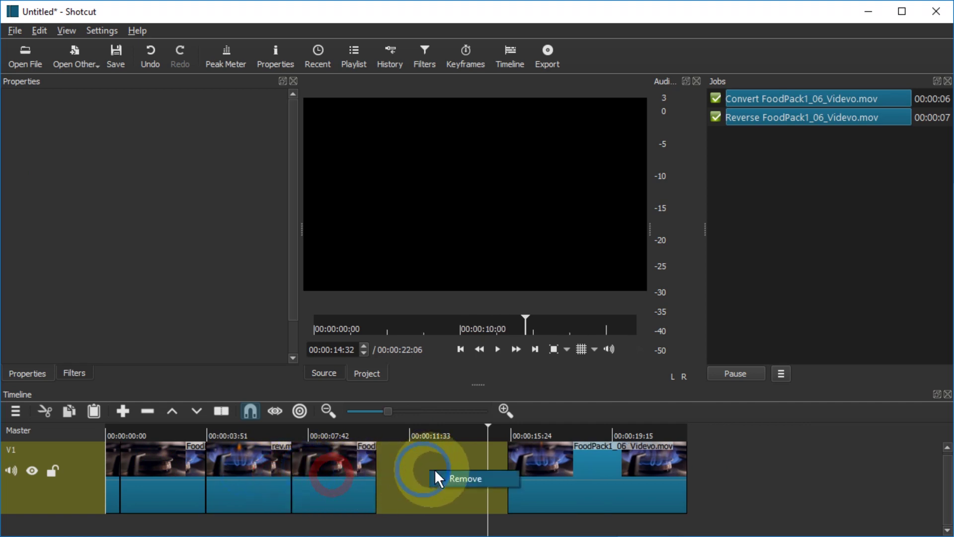
pyautogui.click(463, 478)
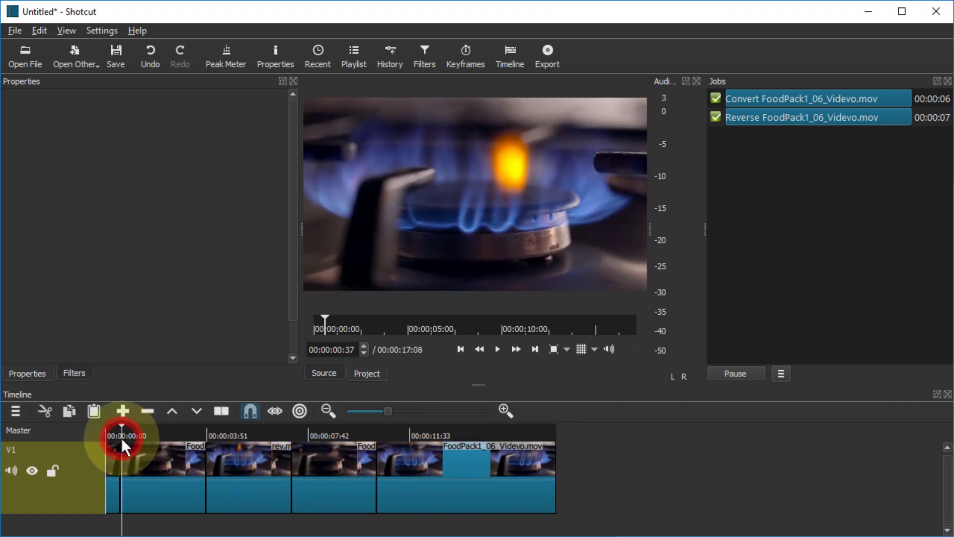
pyautogui.moveTo(123, 436); pyautogui.dragTo(112, 435)
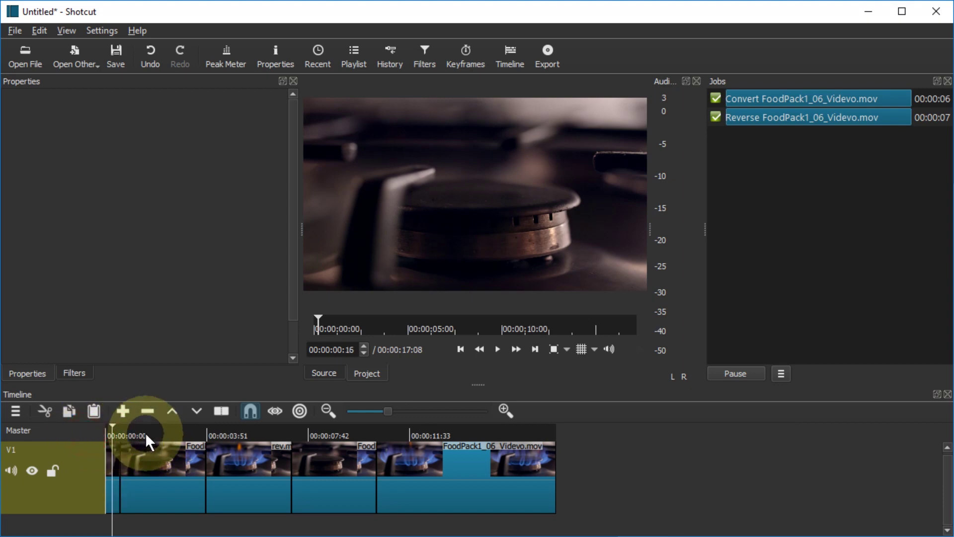
pyautogui.click(112, 435)
pyautogui.scroll(1, 169, 473)
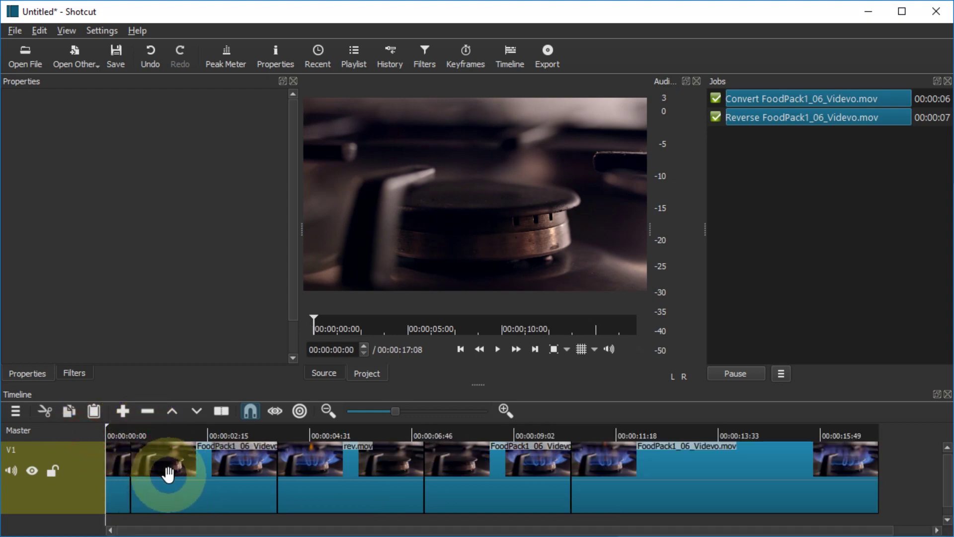
pyautogui.press('space')
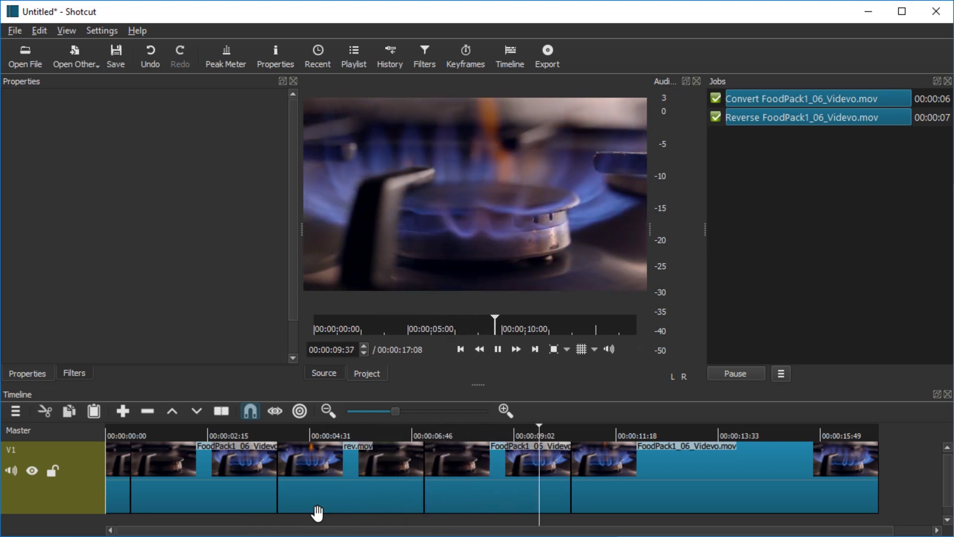
pyautogui.press('space')
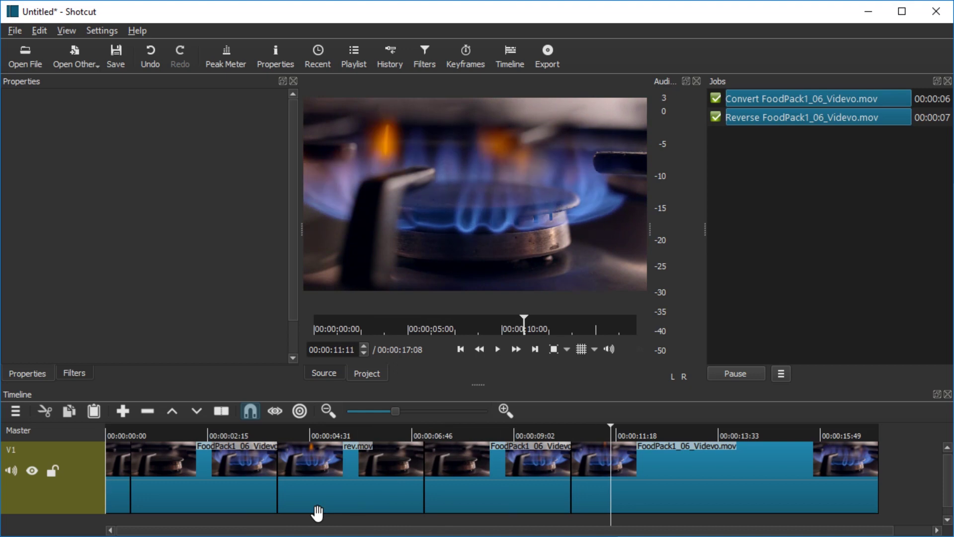
pyautogui.moveTo(257, 431); pyautogui.dragTo(202, 427)
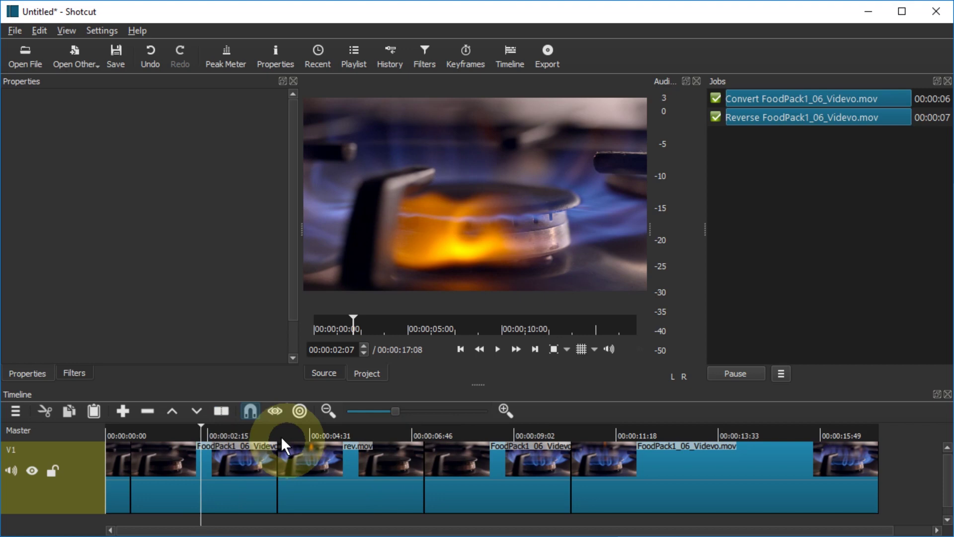
pyautogui.click(268, 433)
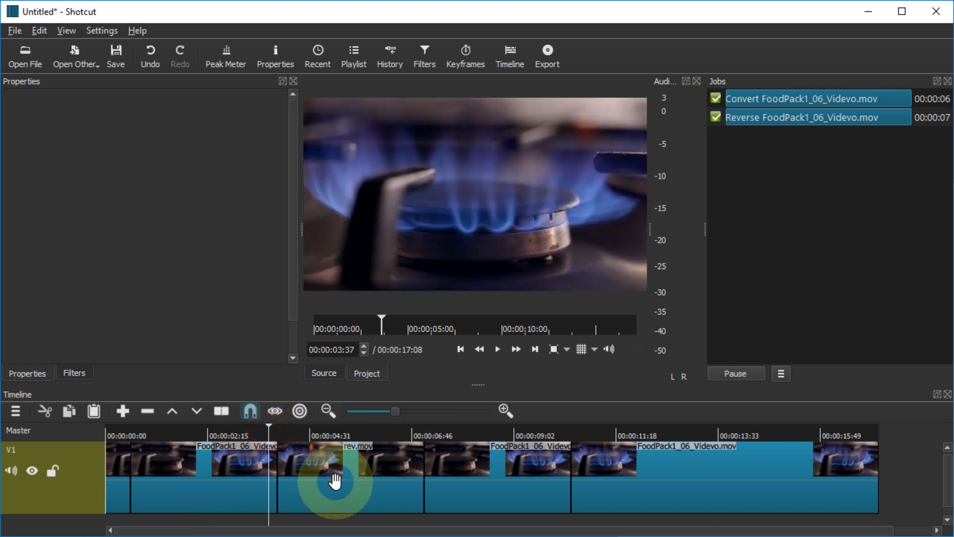
pyautogui.scroll(3, 296, 474)
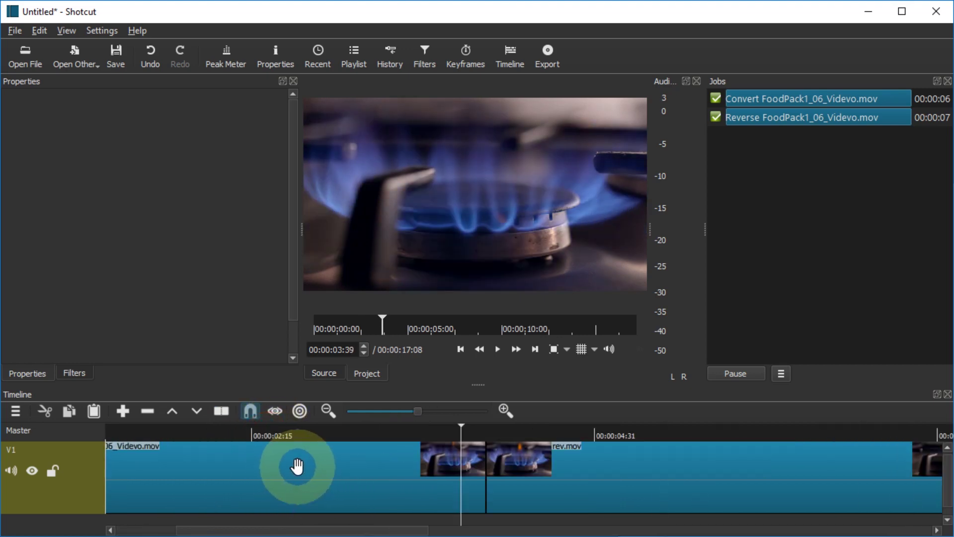
pyautogui.click(480, 434)
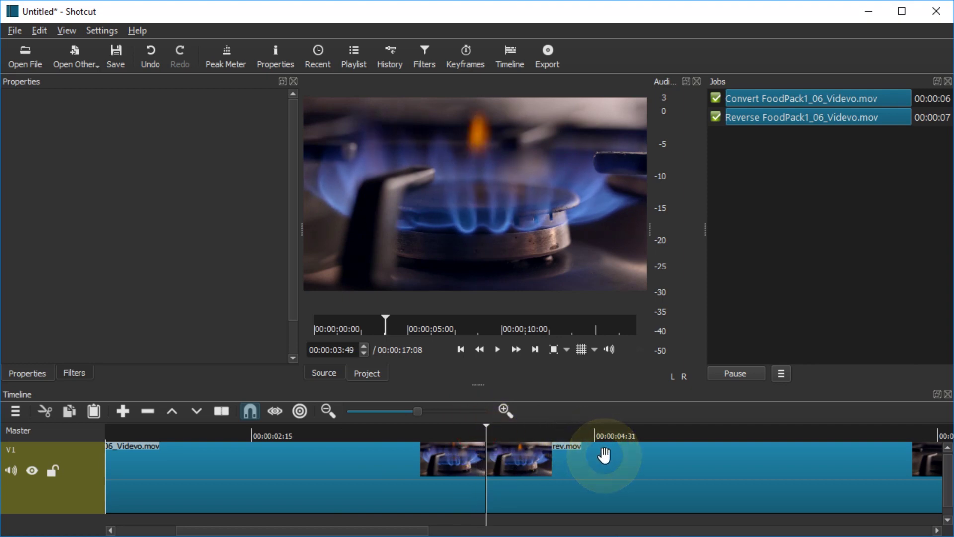
pyautogui.scroll(-3, 604, 453)
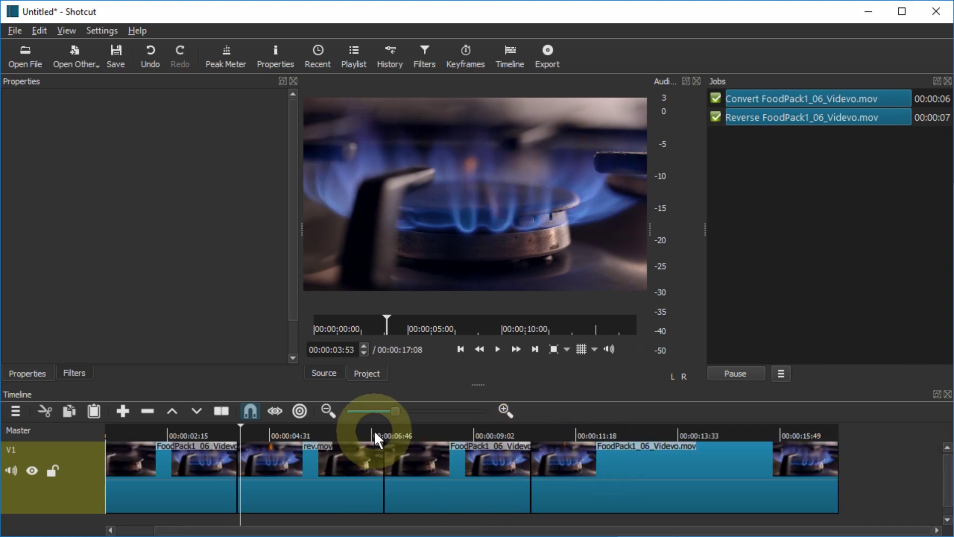
pyautogui.click(376, 432)
pyautogui.click(386, 432)
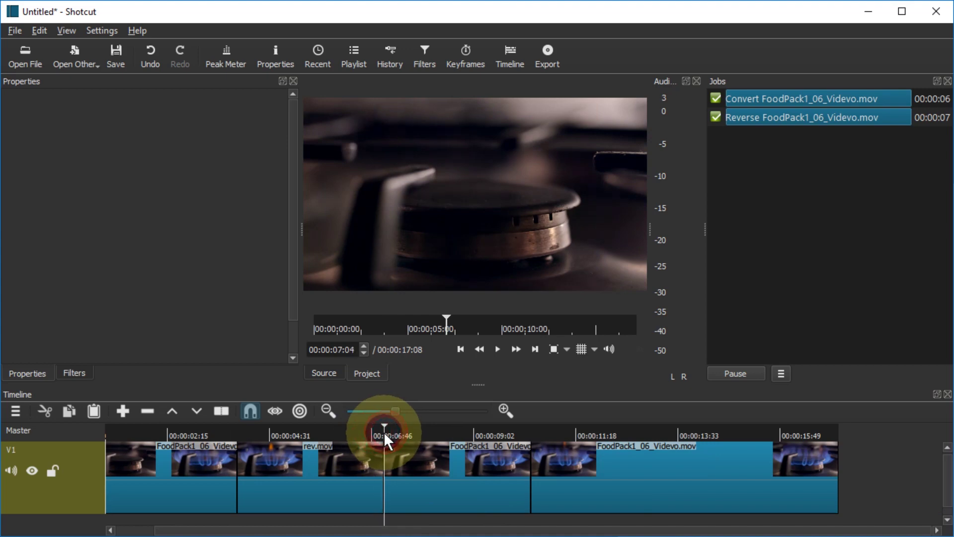
pyautogui.scroll(1, 384, 469)
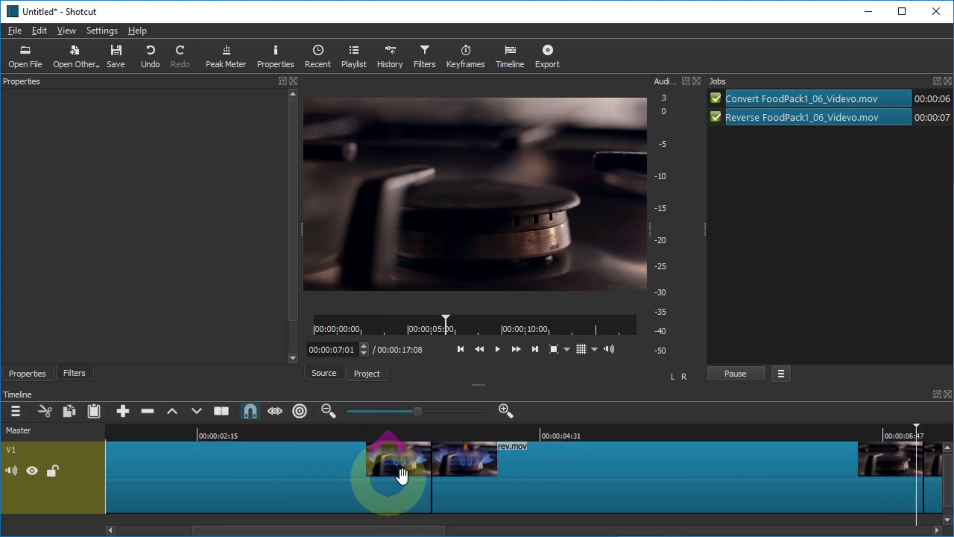
pyautogui.scroll(1, 515, 466)
pyautogui.press('Right')
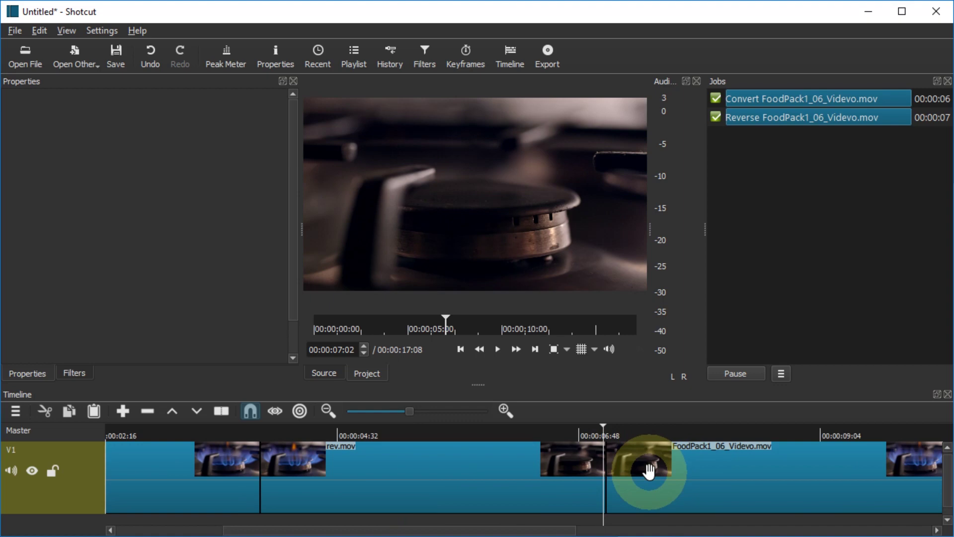
pyautogui.press('Right')
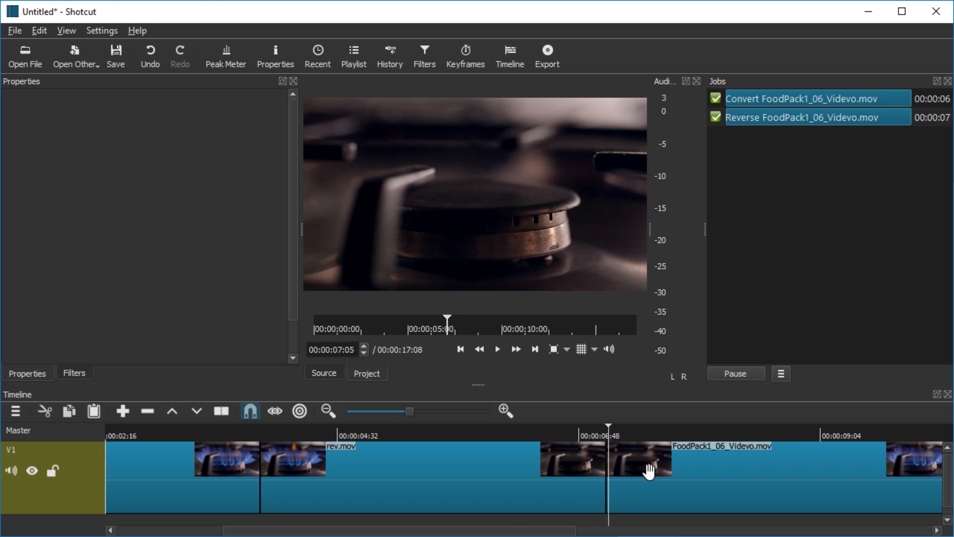
pyautogui.click(224, 436)
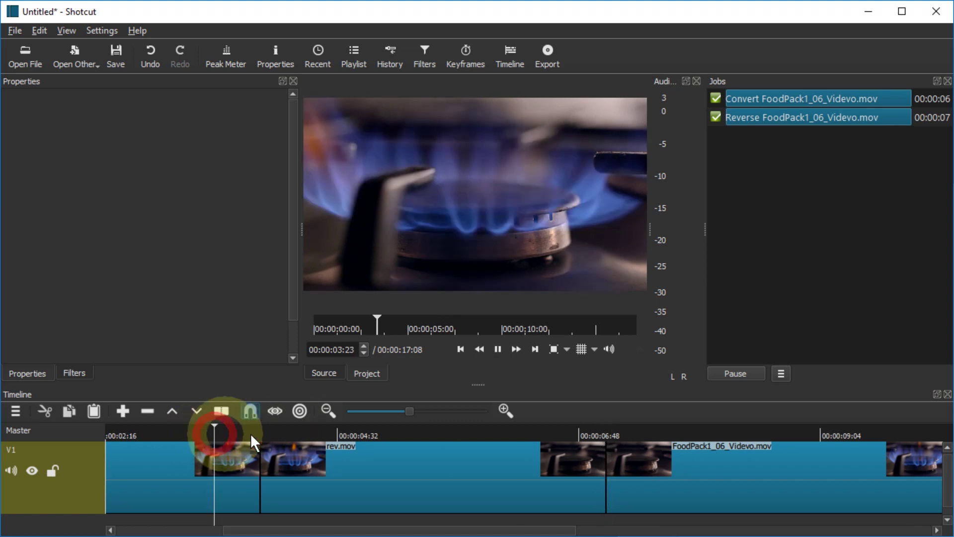
# - Replay the join into rev.mov, stopping at 00:00:05:46, and show Shotcut's help options
pyautogui.press('space')
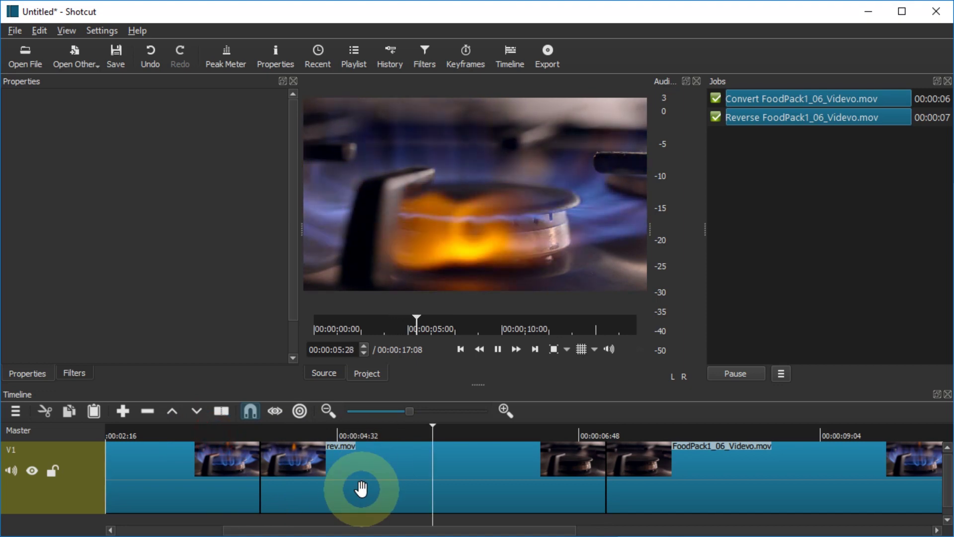
pyautogui.scroll(-2, 360, 488)
pyautogui.press('space')
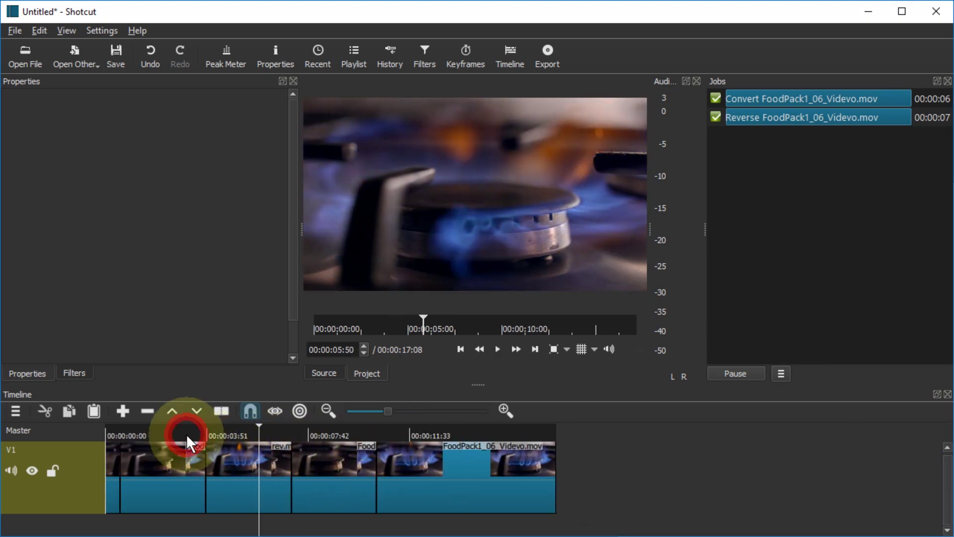
pyautogui.click(187, 435)
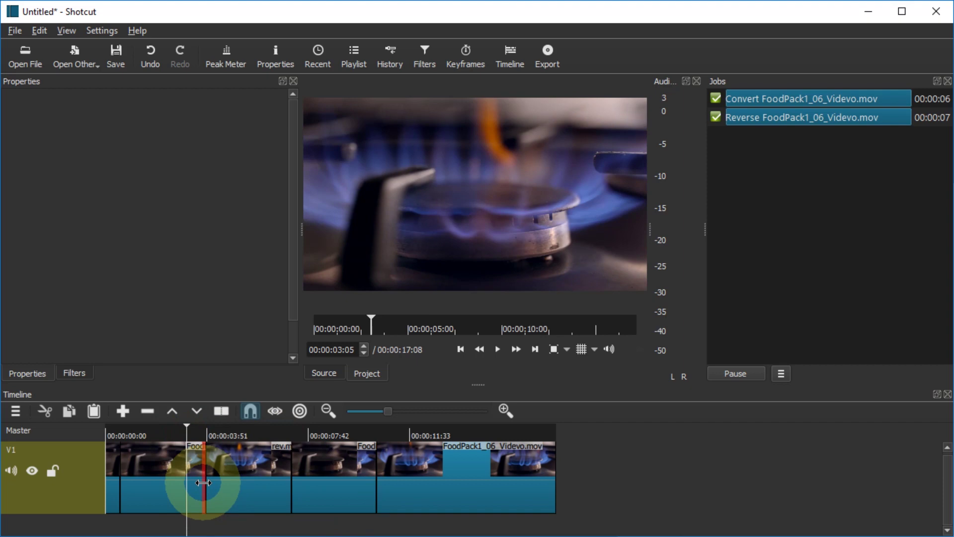
pyautogui.press('space')
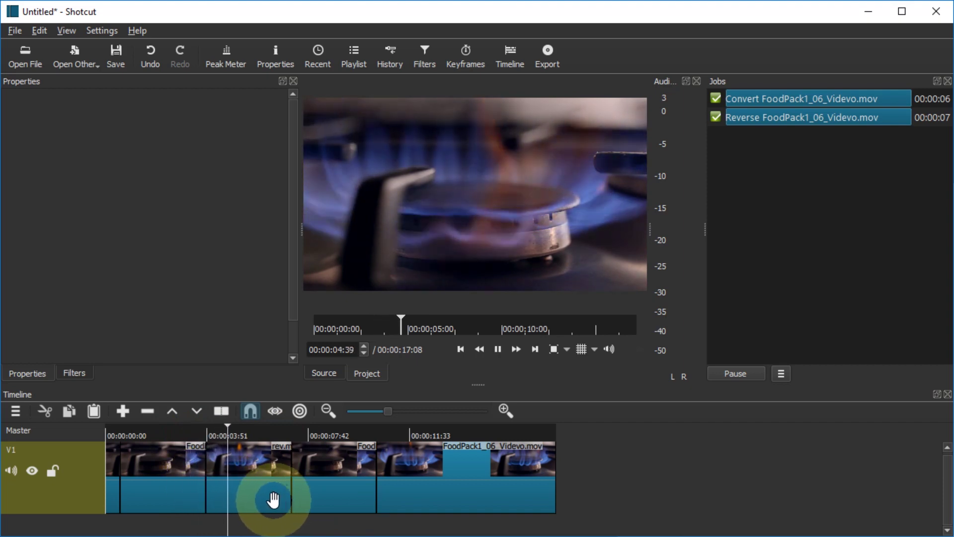
pyautogui.press('space')
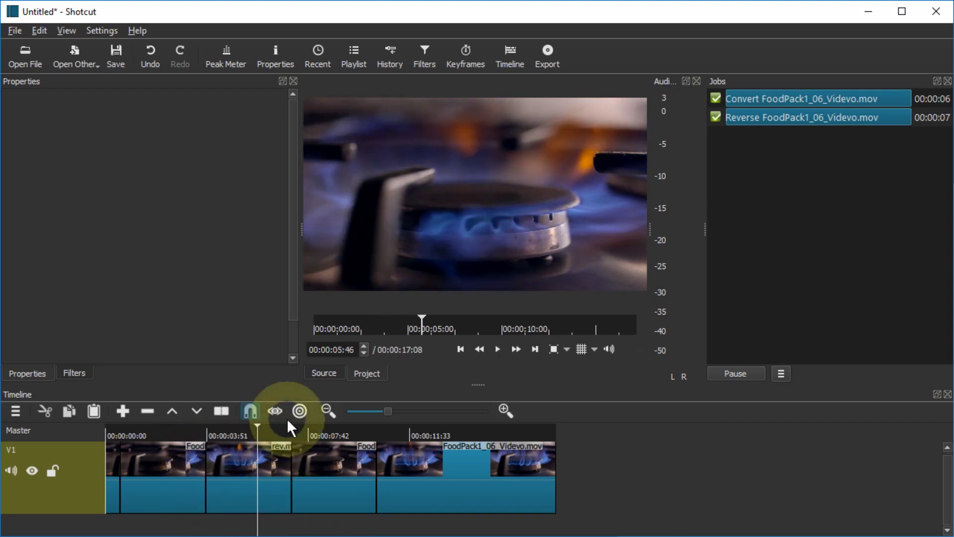
pyautogui.click(138, 30)
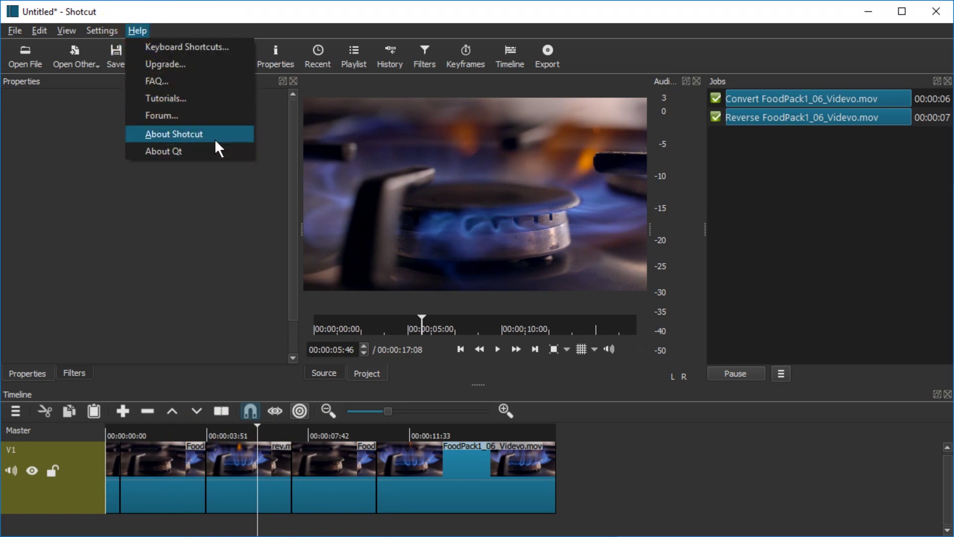
pyautogui.click(186, 137)
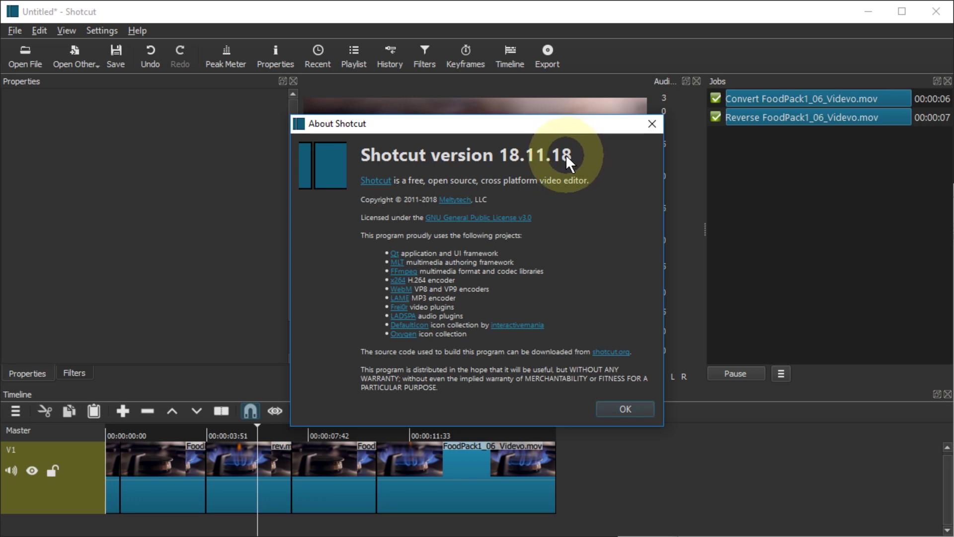
pyautogui.click(651, 123)
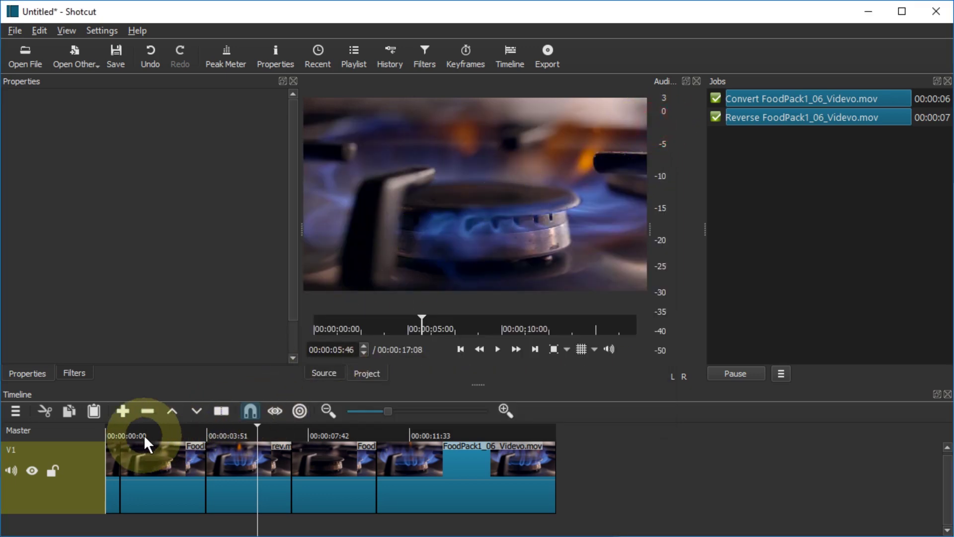
pyautogui.click(108, 434)
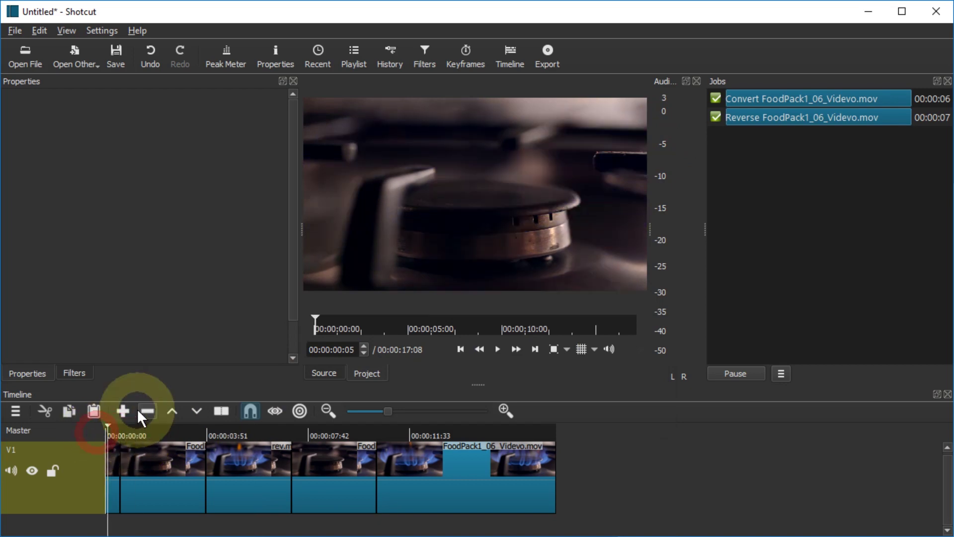